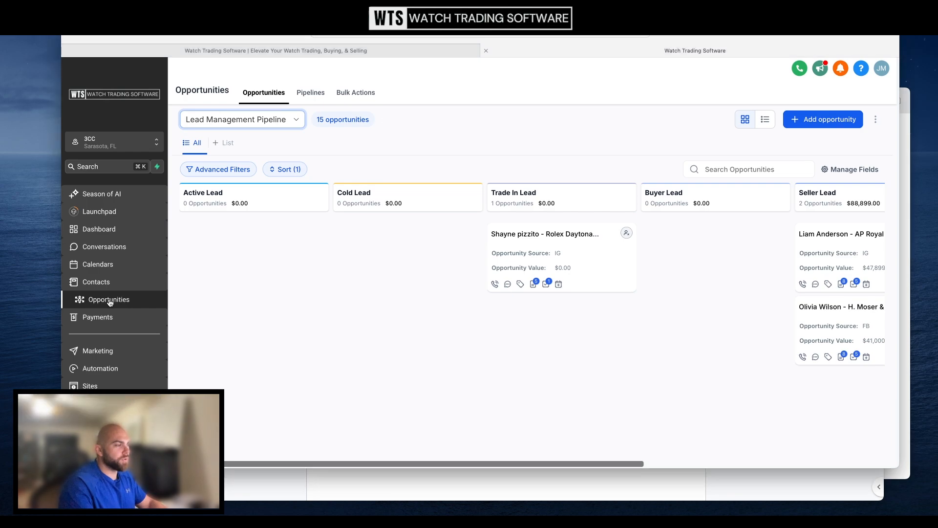
Step: Show the Lead Management Pipeline on the opportunities board
left_click(293, 125)
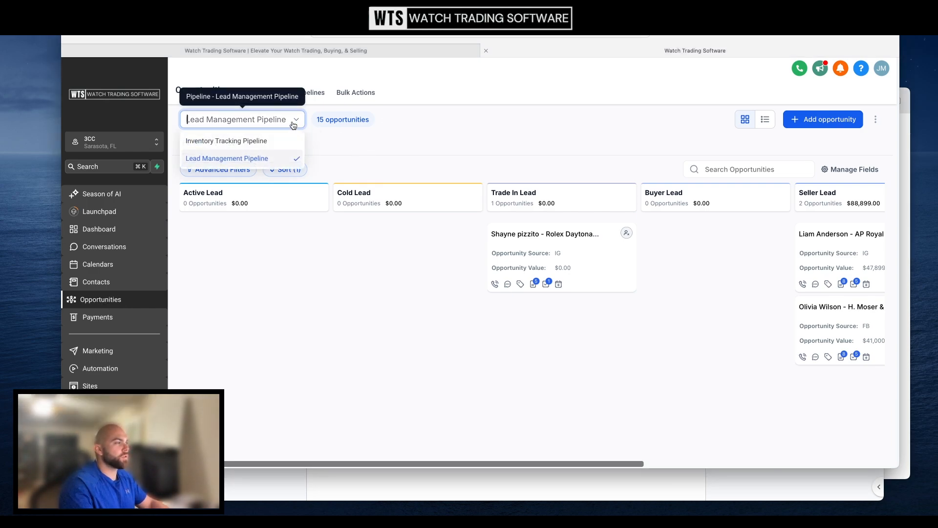
left_click(249, 158)
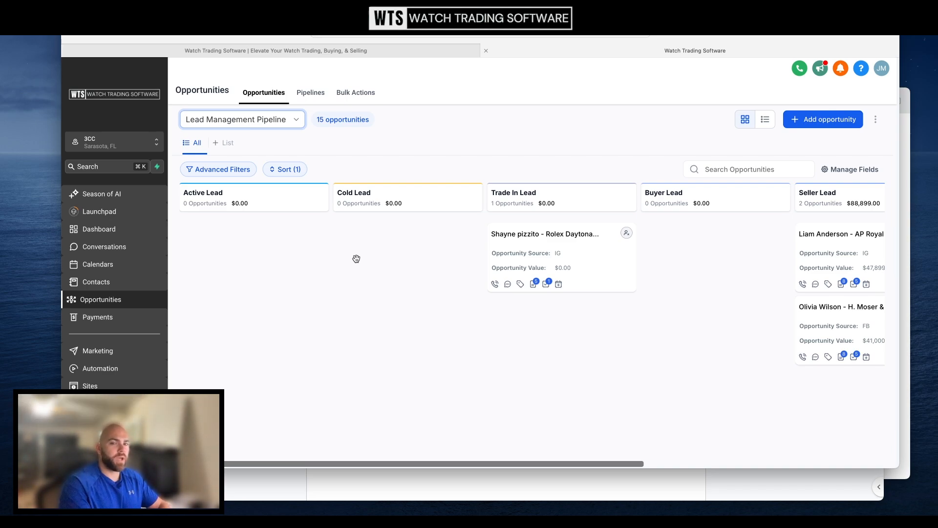
left_click(840, 126)
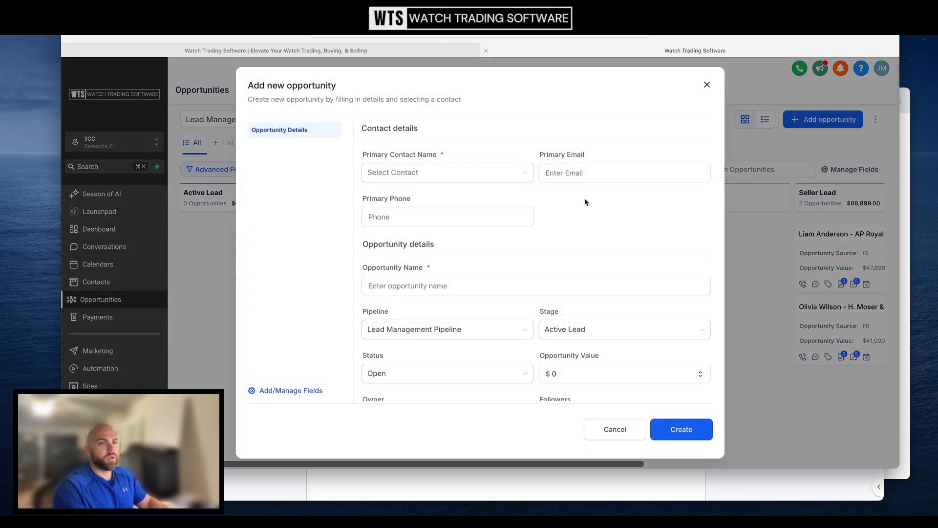
left_click(707, 84)
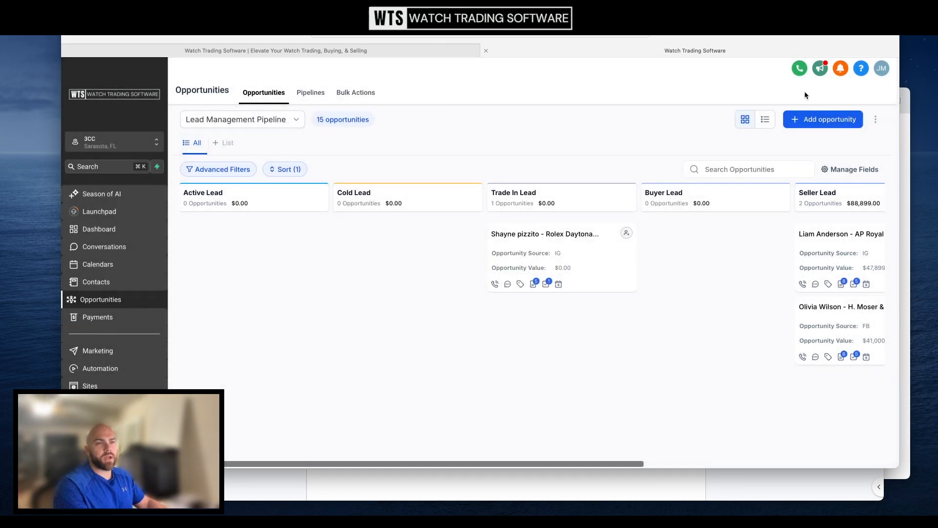
Step: Start a new opportunity for the existing buyer contact, naming it with the contact's name followed by "- Rolex Daytona Panda"
left_click(819, 126)
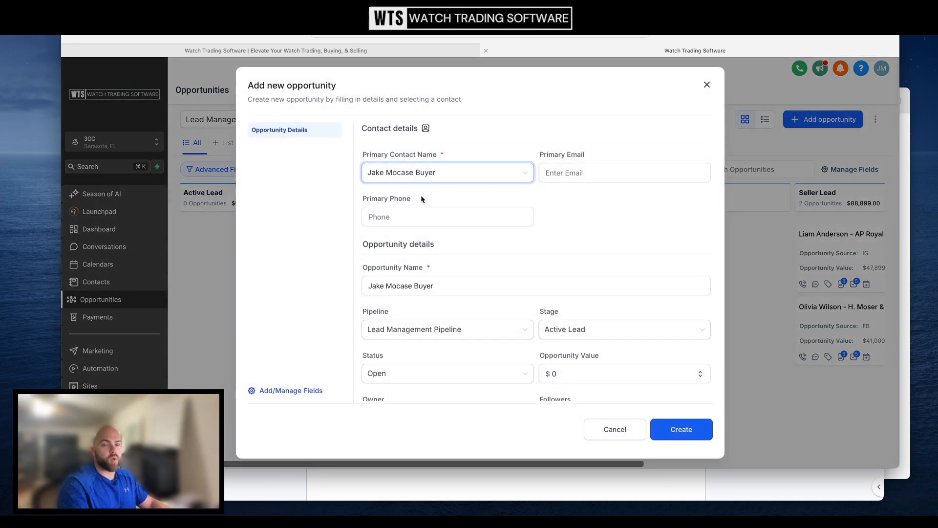
left_click(416, 287)
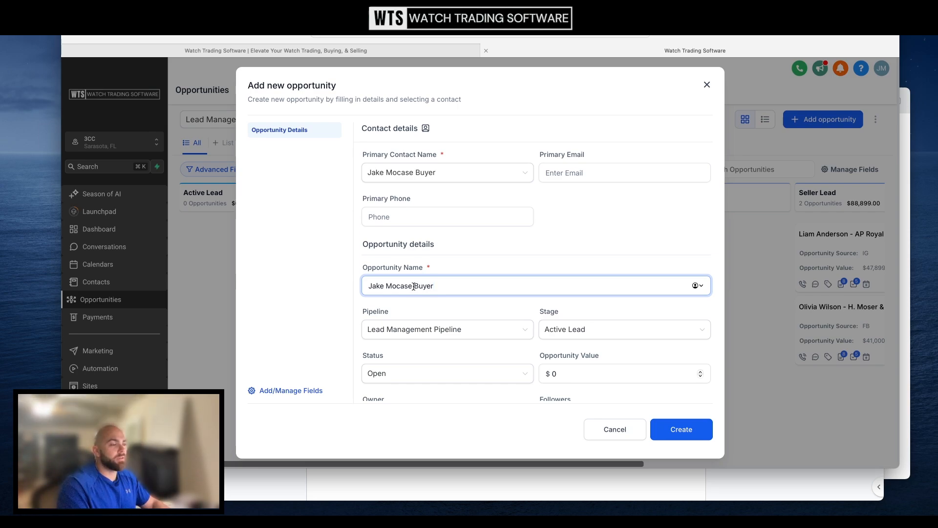
left_click_drag(414, 287, 458, 285)
key("BackSpace")
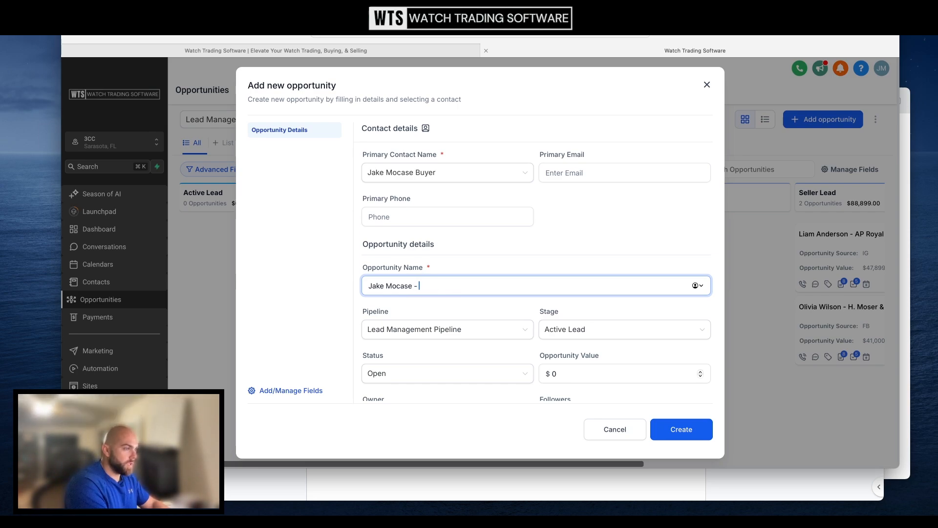
type("- Rolex Daytona Panda")
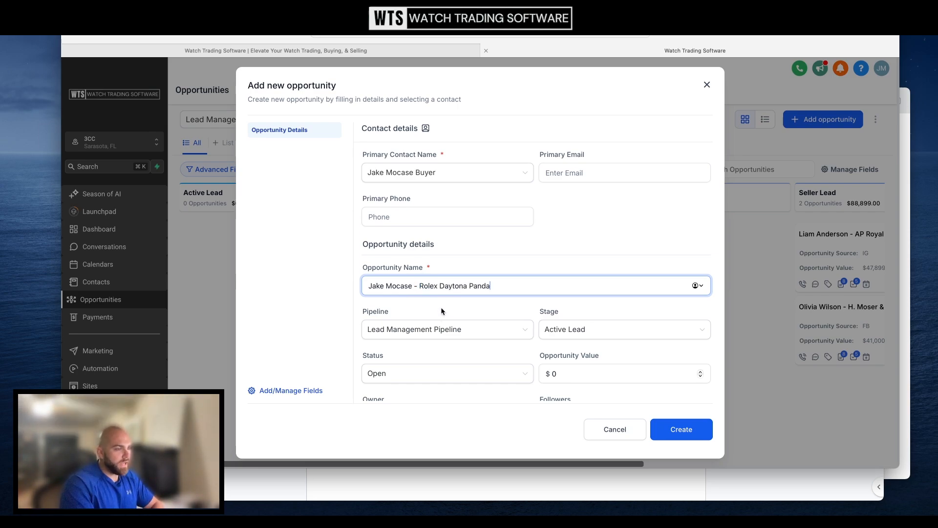
Step: Review the new opportunity's fields, from pipeline and stage to watch make, model, reference number, serial number, case size, year and condition
scroll(485, 299, "down", 1)
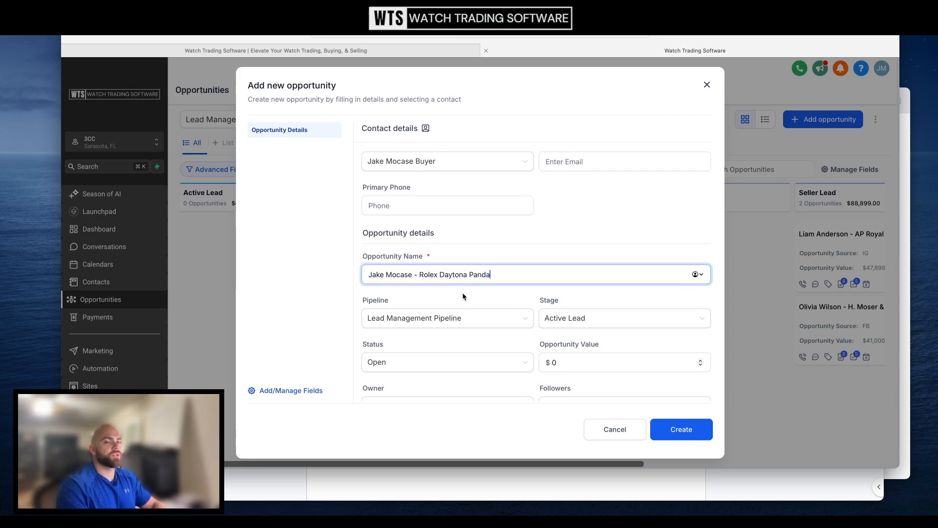
scroll(477, 286, "down", 3)
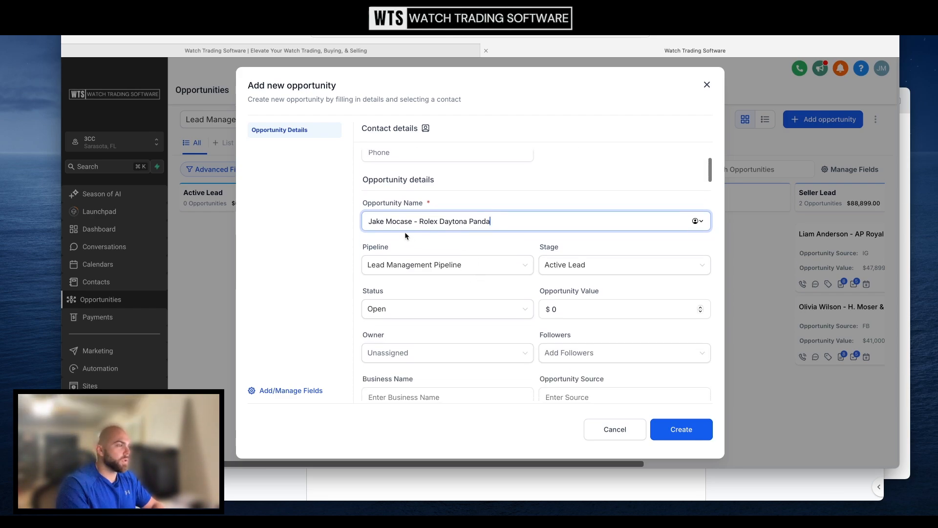
left_click_drag(421, 222, 485, 222)
scroll(495, 245, "down", 3)
scroll(497, 254, "down", 10)
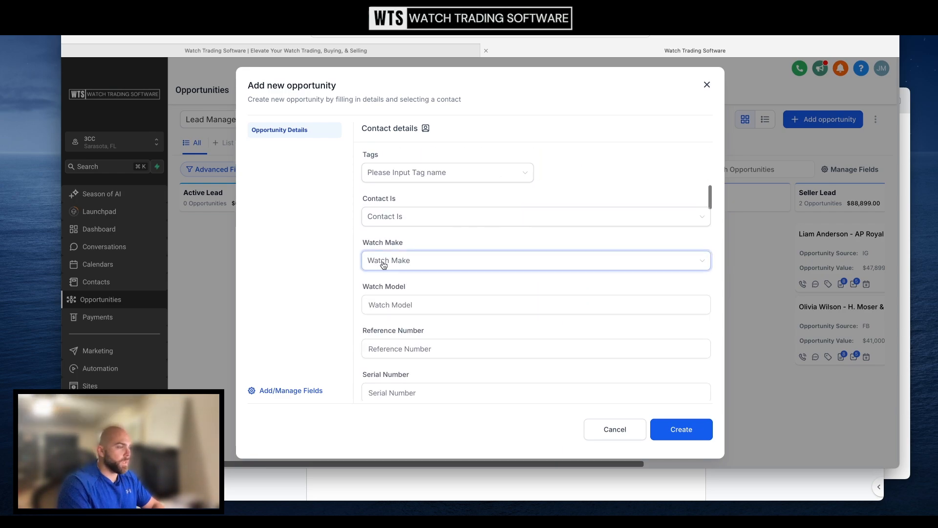
left_click(398, 293)
scroll(399, 296, "down", 5)
scroll(400, 301, "down", 1)
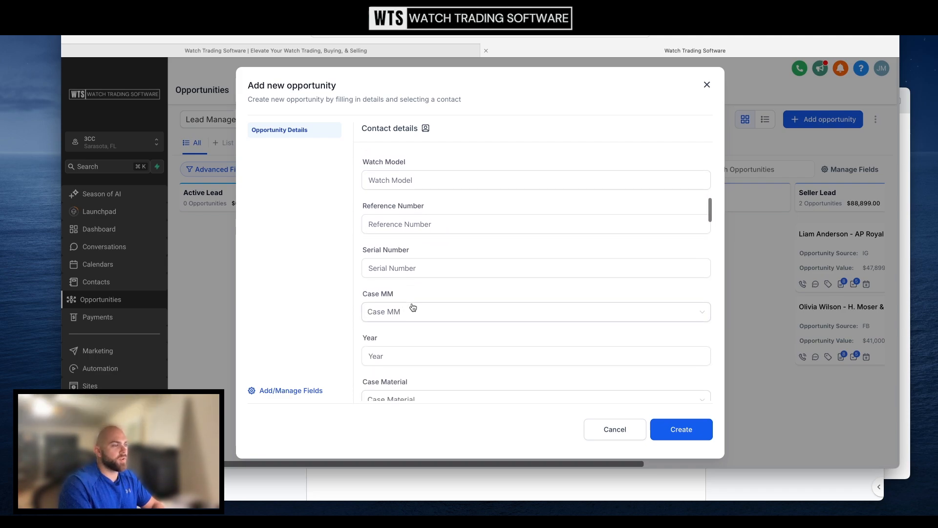
left_click(399, 269)
scroll(403, 279, "down", 4)
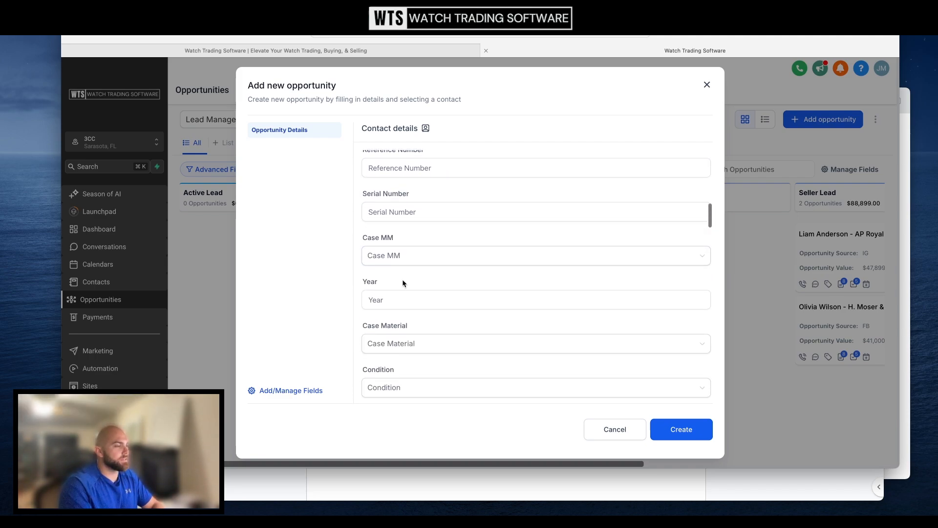
left_click(402, 280)
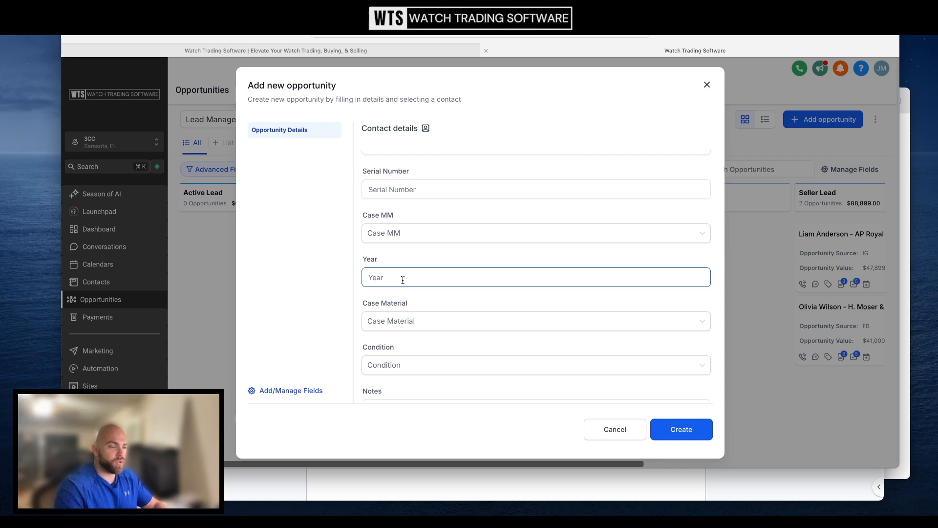
scroll(408, 277, "down", 7)
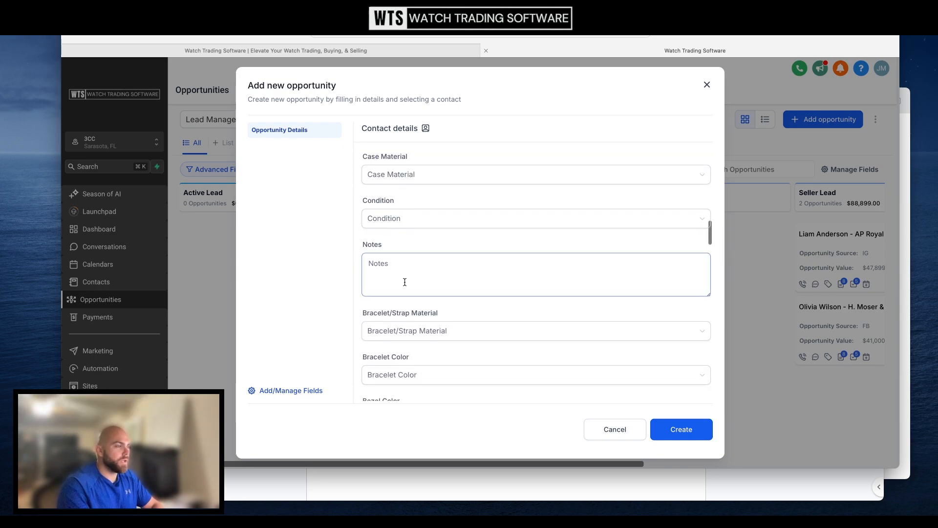
Step: Enter the notes "Buyer looking to be at X" and "Full set" on separate lines, and create the opportunity
left_click(407, 282)
type("Buyer ")
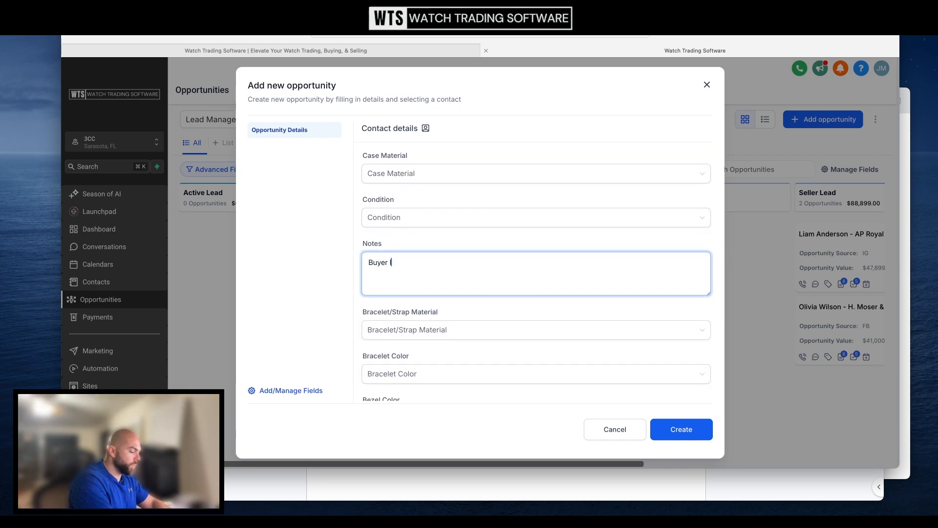
type("looking to be at ")
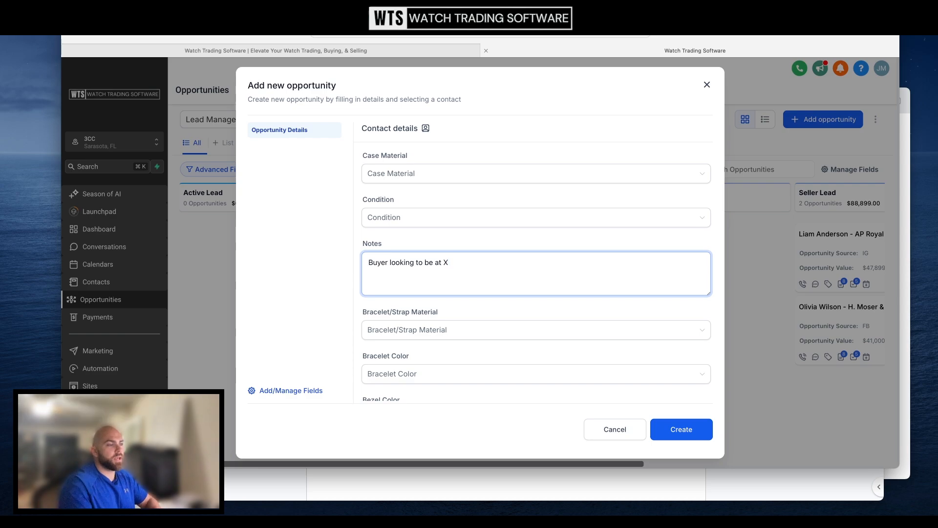
type("X")
key("Return")
type("Full set")
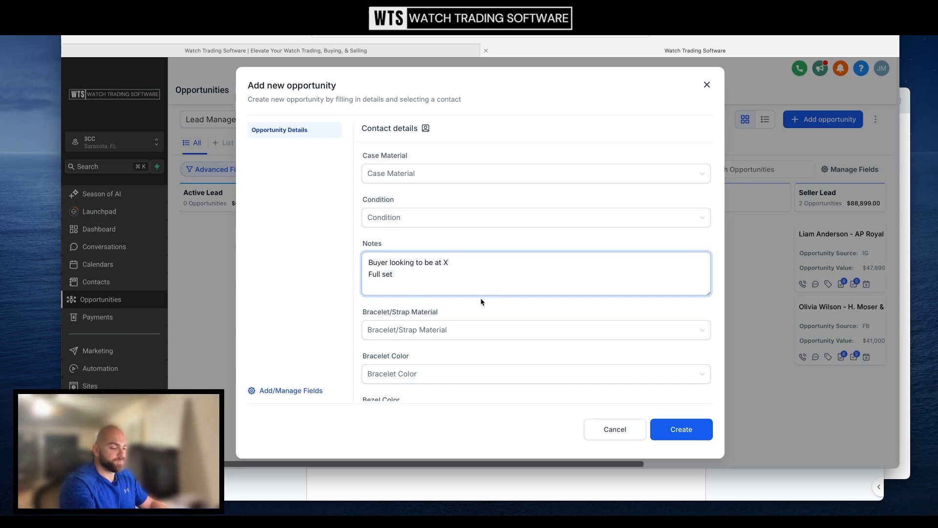
left_click(666, 432)
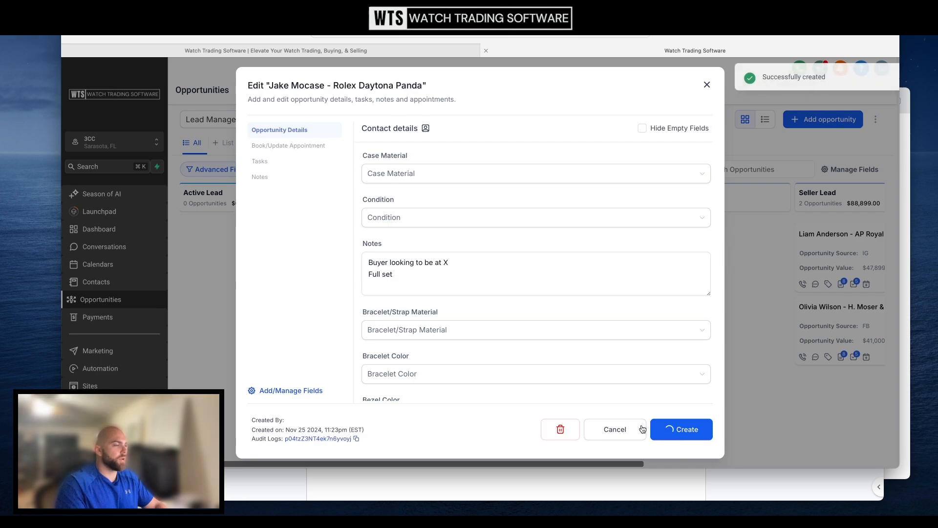
left_click(762, 248)
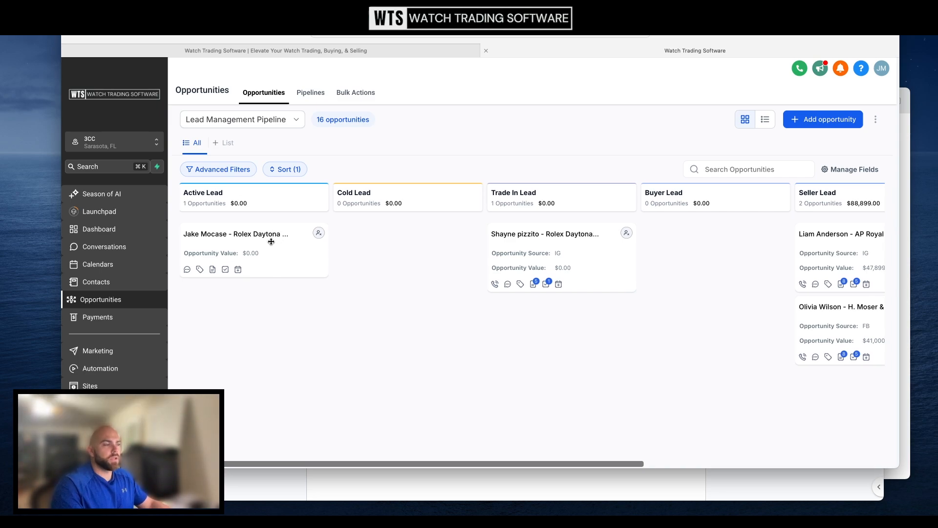
Step: Move the Rolex Daytona Panda opportunity from Active Lead to Cold Lead and look over the remaining stages of the board
left_click_drag(292, 253, 403, 252)
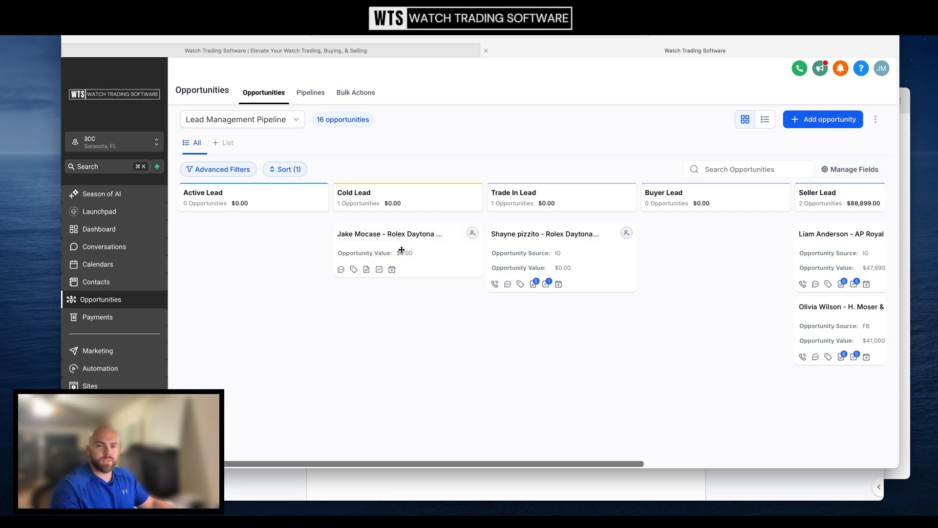
scroll(572, 224, "right", 3)
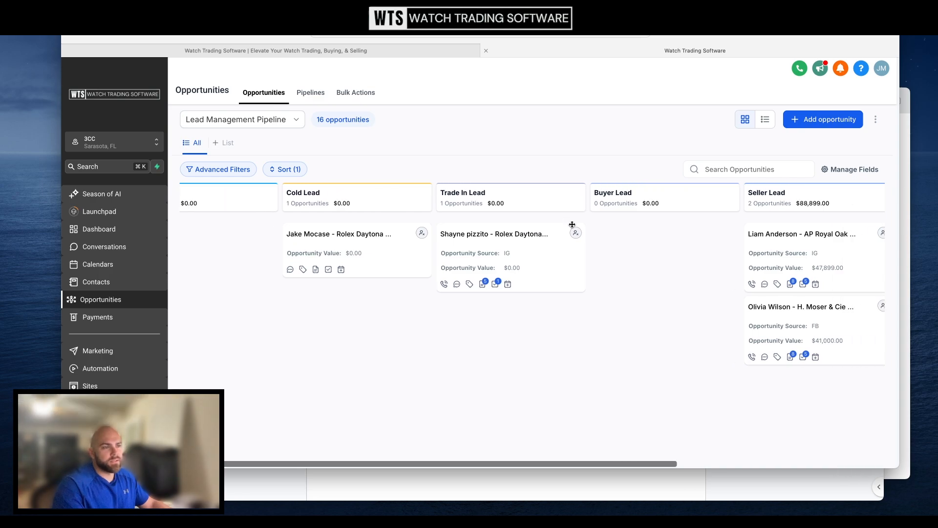
scroll(647, 252, "right", 10)
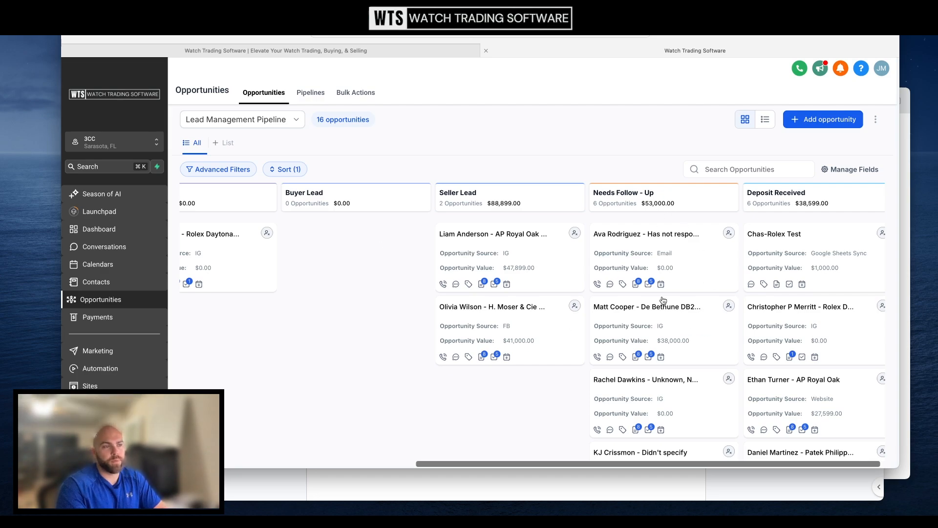
scroll(679, 271, "down", 1)
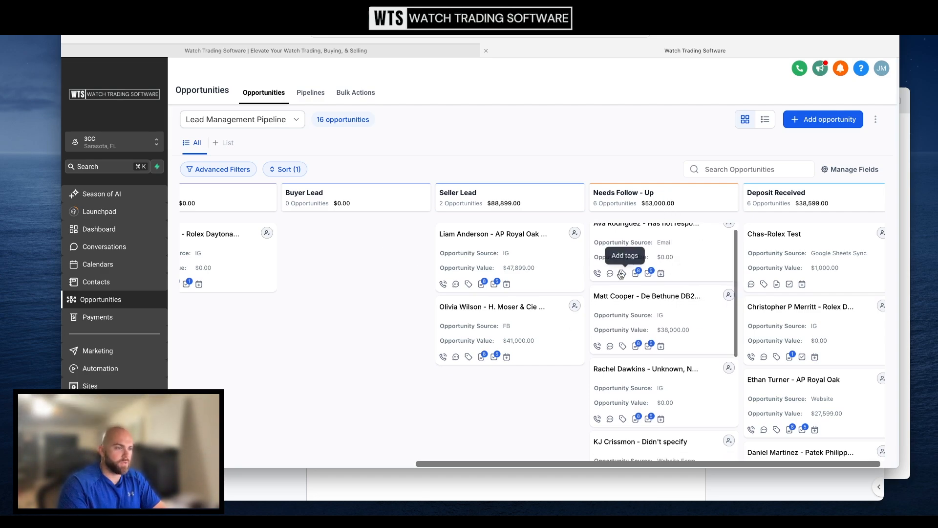
scroll(621, 272, "left", 5)
scroll(620, 271, "left", 2)
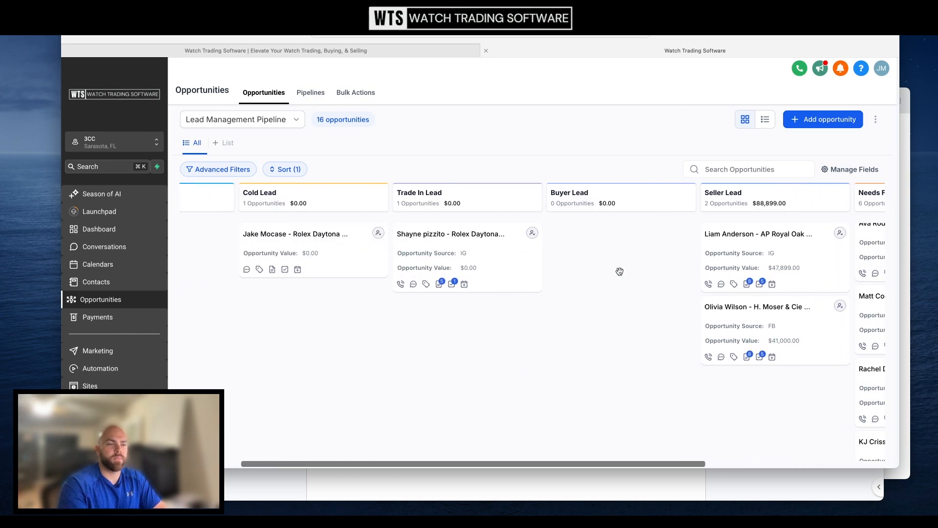
Step: Add the line "Amount" to the notes of the Rolex Daytona Panda opportunity and save the update
left_click(365, 266)
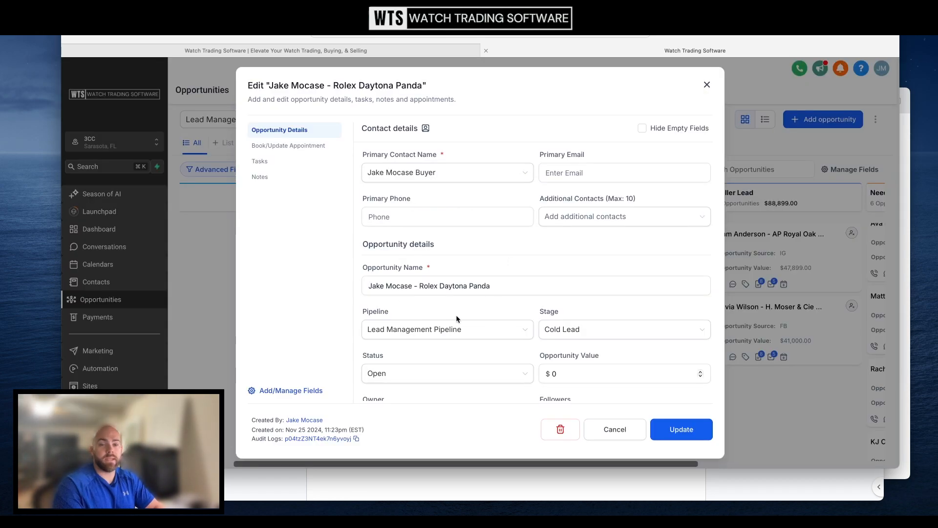
left_click(501, 288)
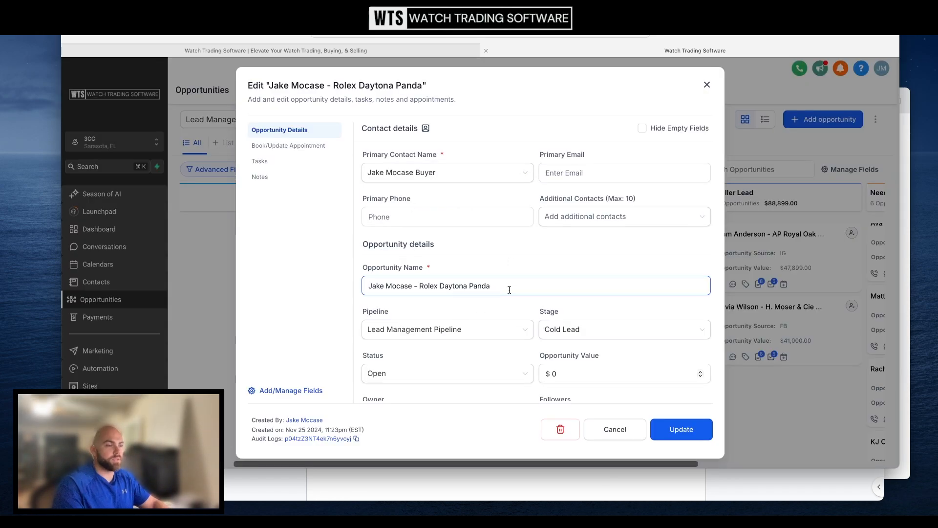
scroll(508, 289, "down", 4)
scroll(511, 292, "down", 5)
left_click(400, 331)
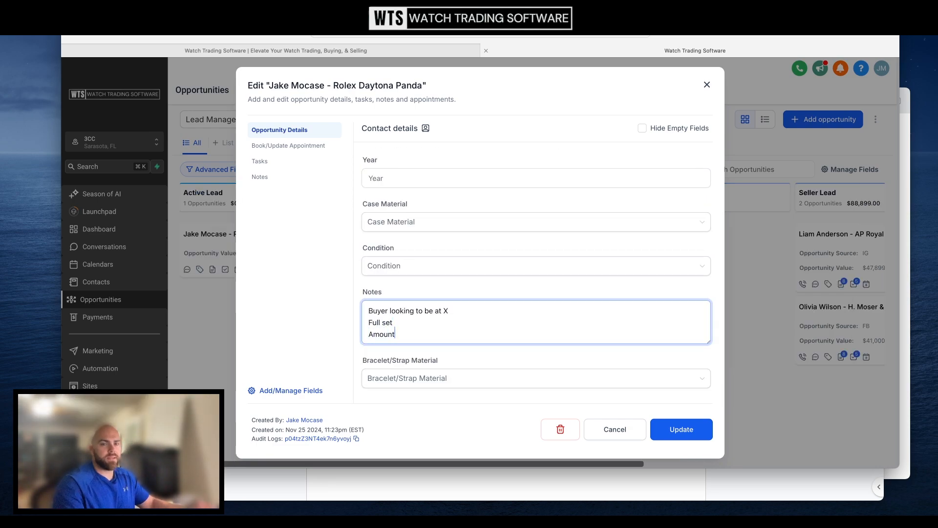
left_click(664, 435)
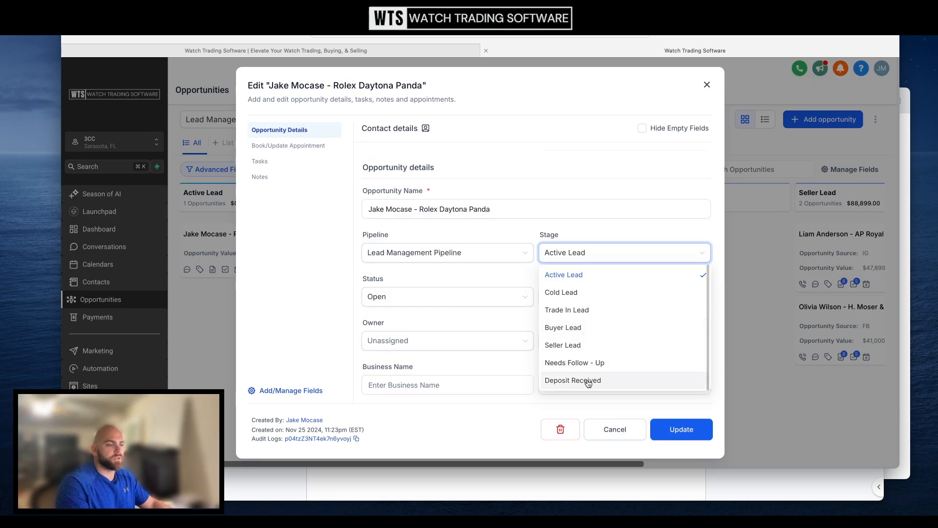
Step: Set the opportunity's stage to Deposit Received, save it, and check its card in that stage of the board
left_click(588, 382)
left_click(690, 431)
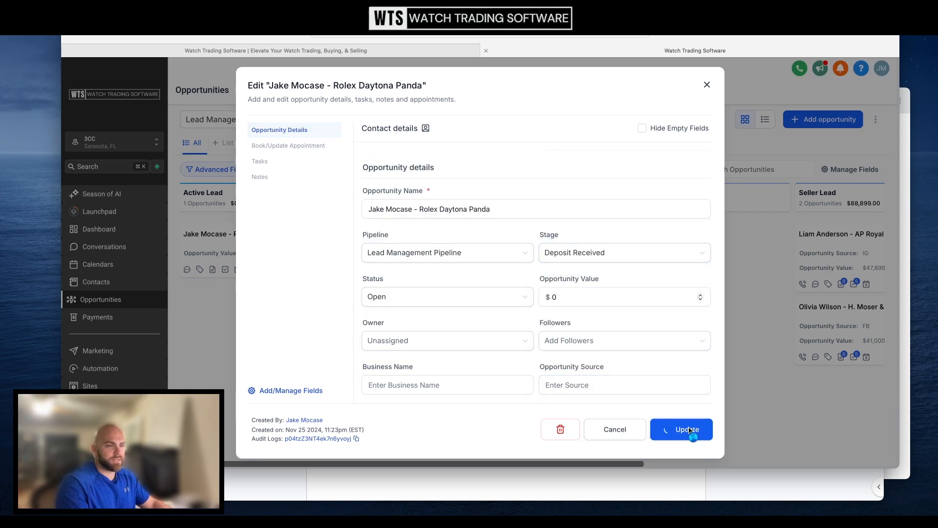
left_click(750, 321)
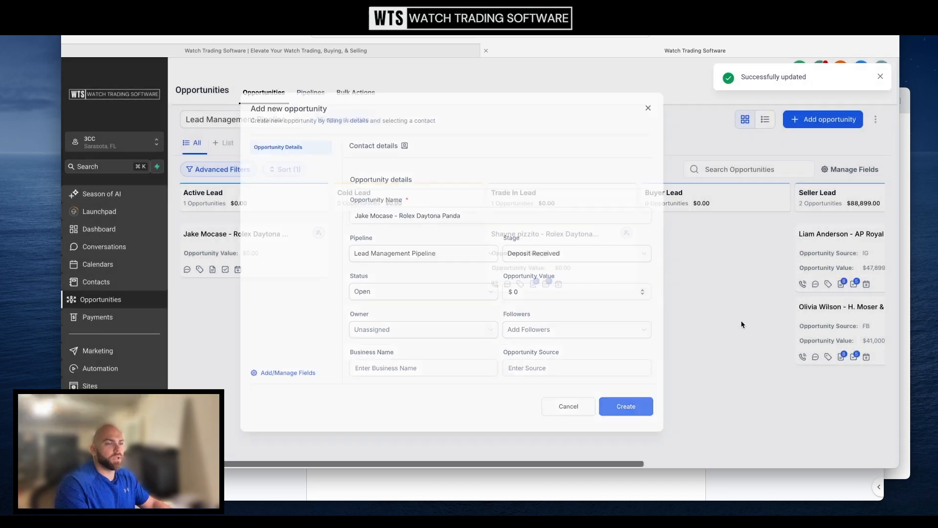
scroll(689, 318, "right", 6)
scroll(704, 309, "right", 2)
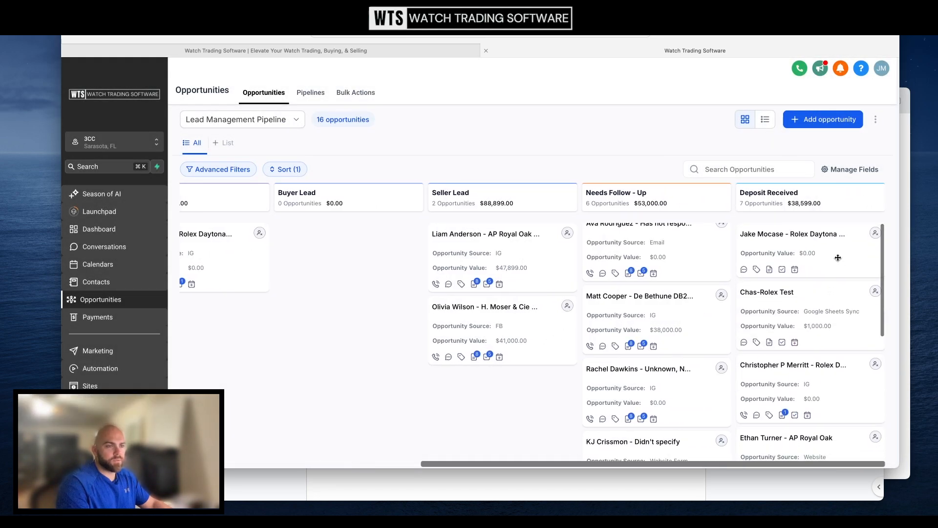
Step: Transfer the Rolex Daytona Panda opportunity to the Inventory Tracking Pipeline with the stage Shopping For, and save the update
left_click(828, 256)
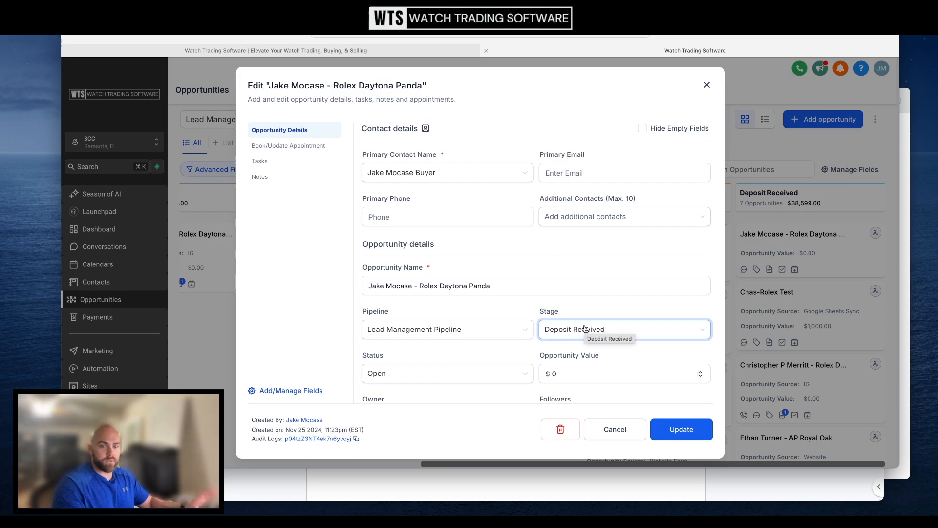
left_click(601, 330)
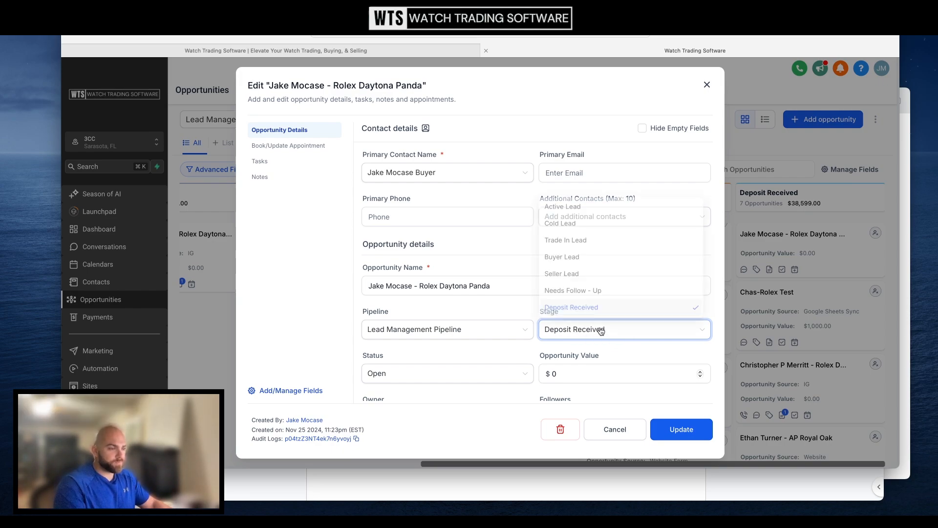
left_click(525, 306)
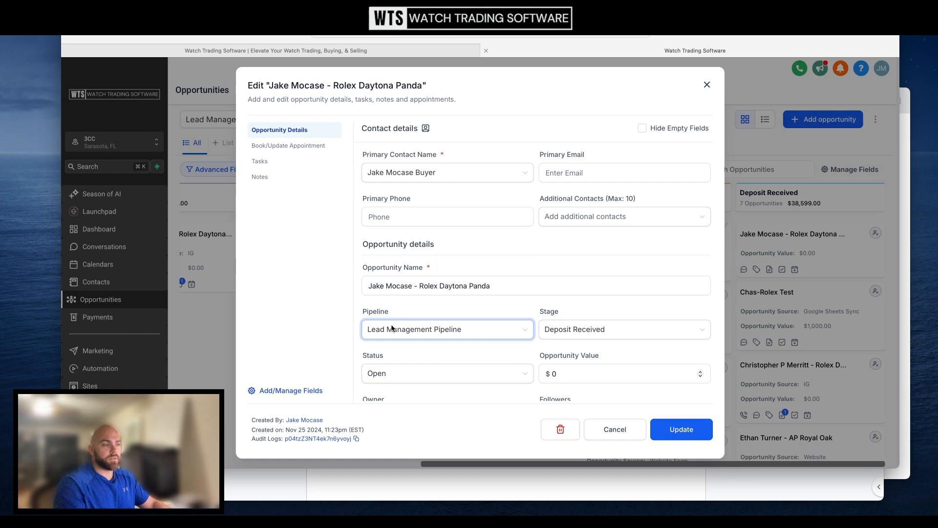
left_click(467, 337)
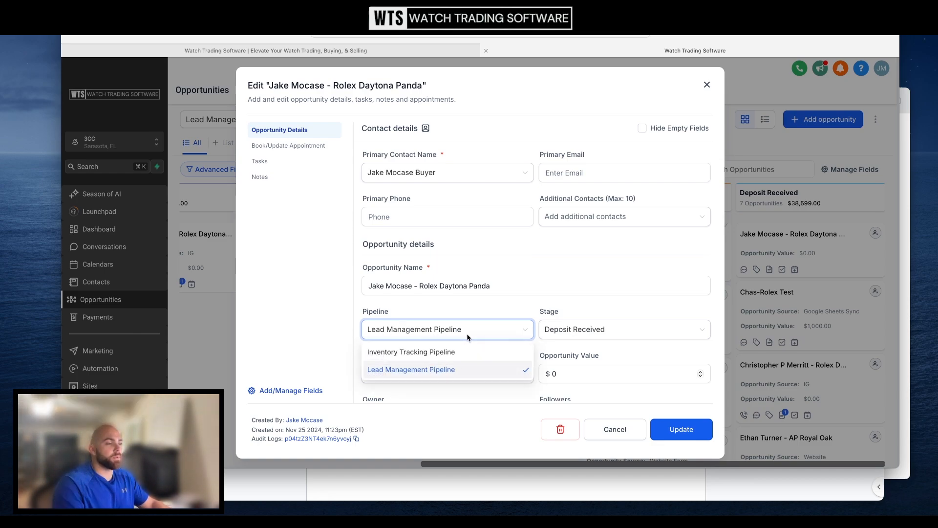
left_click(445, 357)
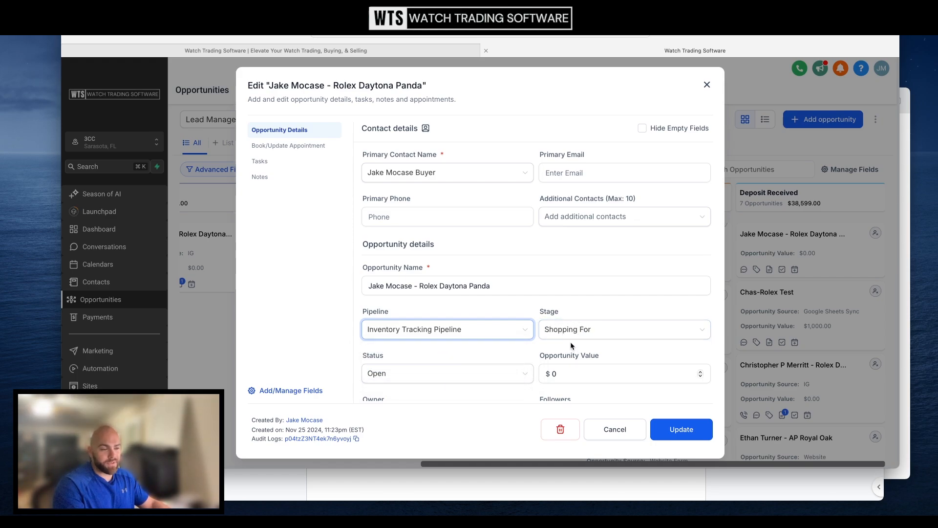
left_click(710, 428)
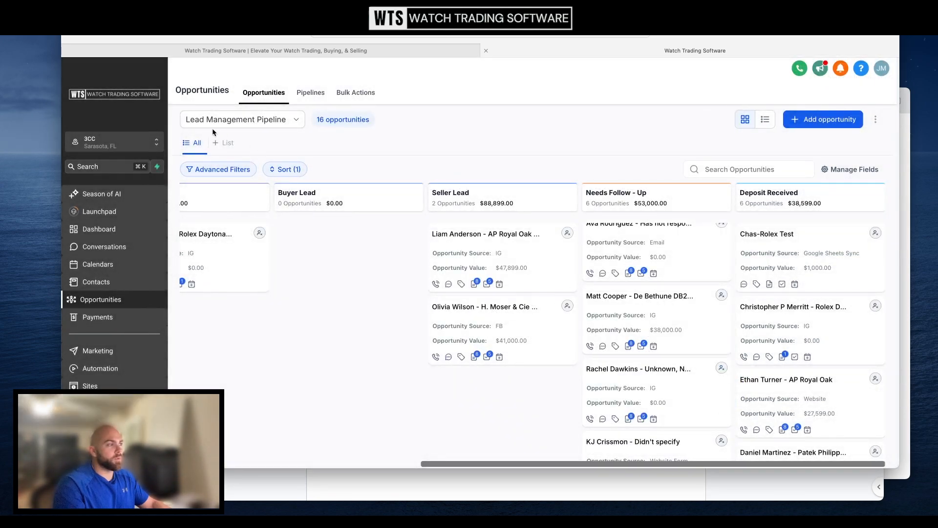
Step: Show the Inventory Tracking Pipeline board and move the Rolex Daytona Panda opportunity from Shopping For to Purchased
left_click(266, 124)
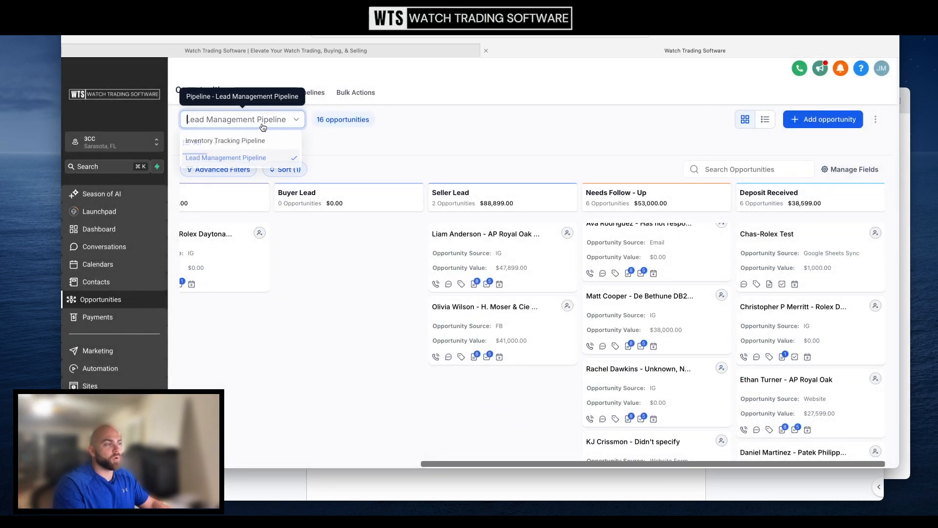
left_click(260, 141)
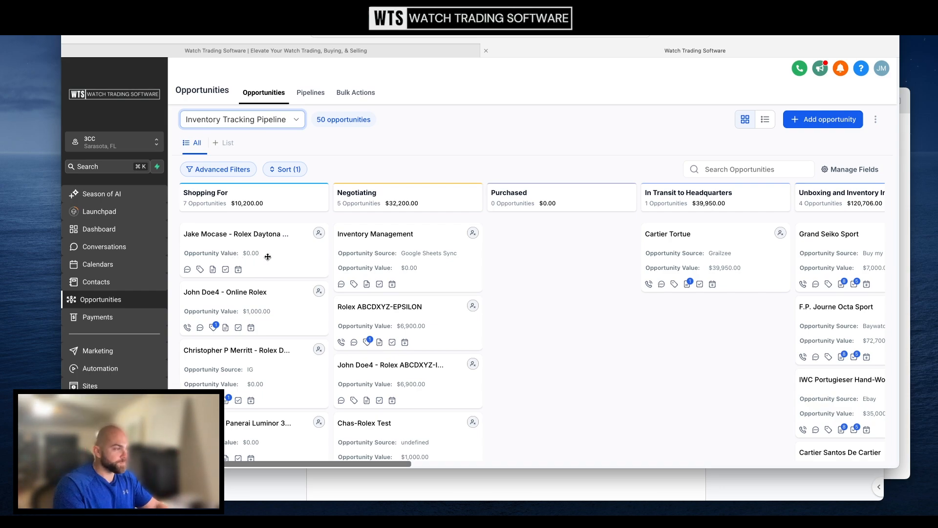
scroll(276, 257, "right", 1)
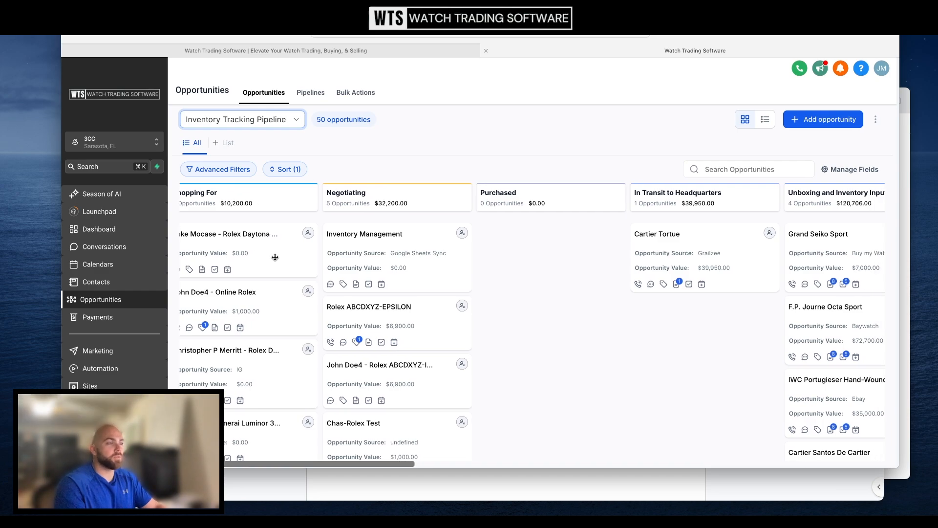
left_click_drag(271, 248, 537, 252)
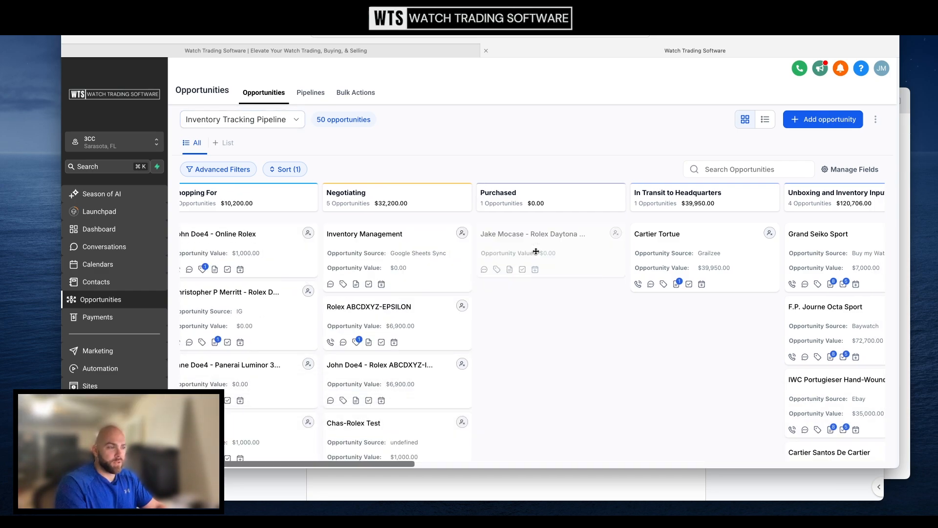
Step: Look over the Inventory Tracking Pipeline stages from In Transit to Headquarters through Pending Payment, and return to the Purchased stage
scroll(536, 251, "right", 10)
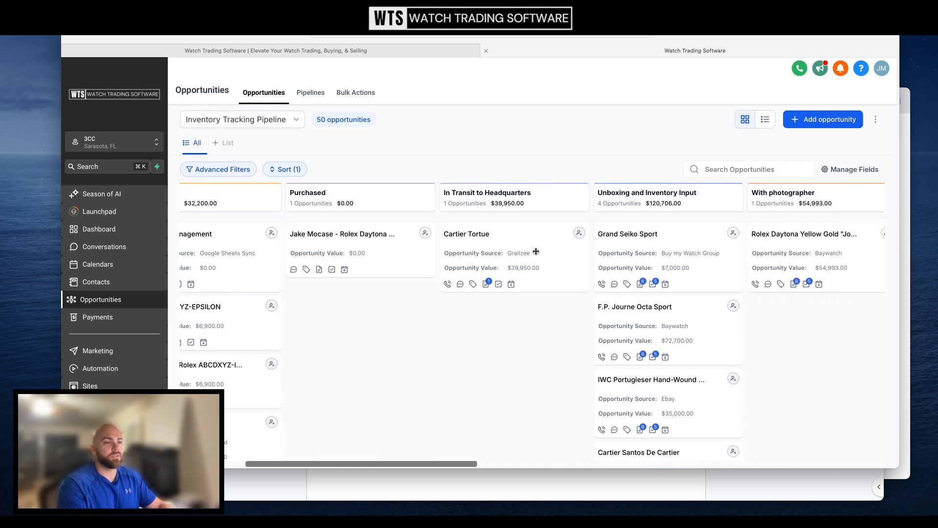
scroll(536, 251, "right", 6)
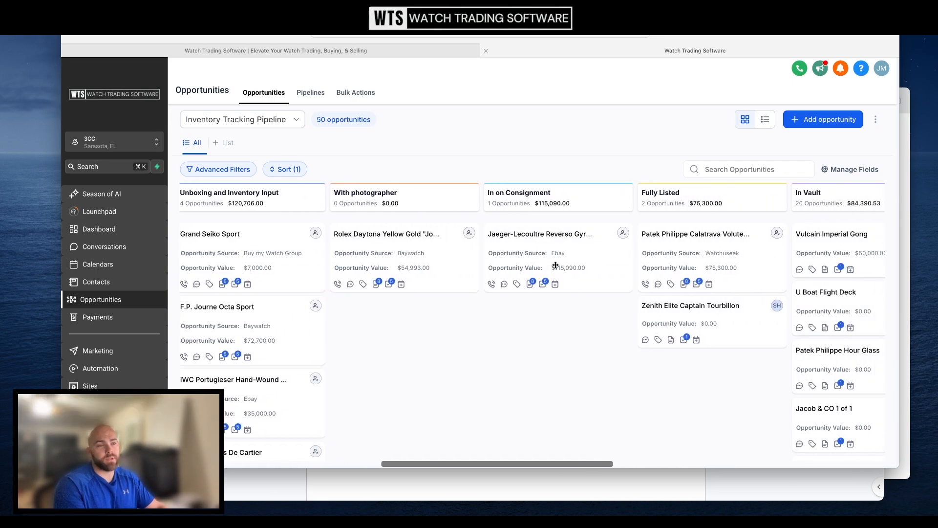
scroll(556, 265, "right", 7)
scroll(556, 265, "right", 1)
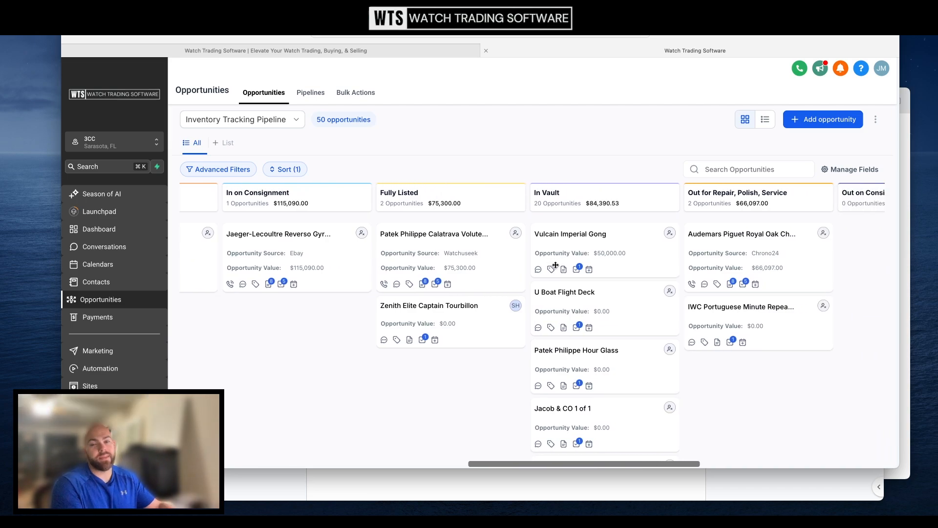
scroll(555, 265, "right", 7)
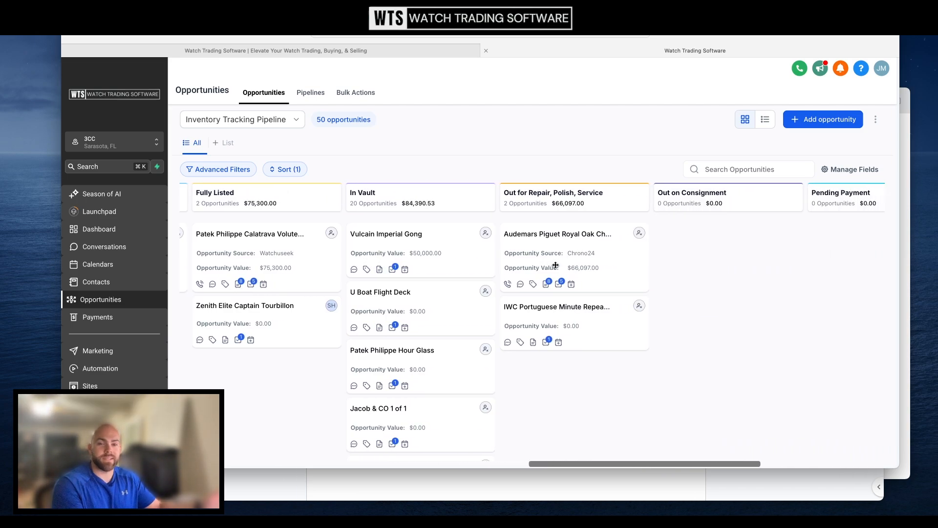
scroll(556, 265, "left", 20)
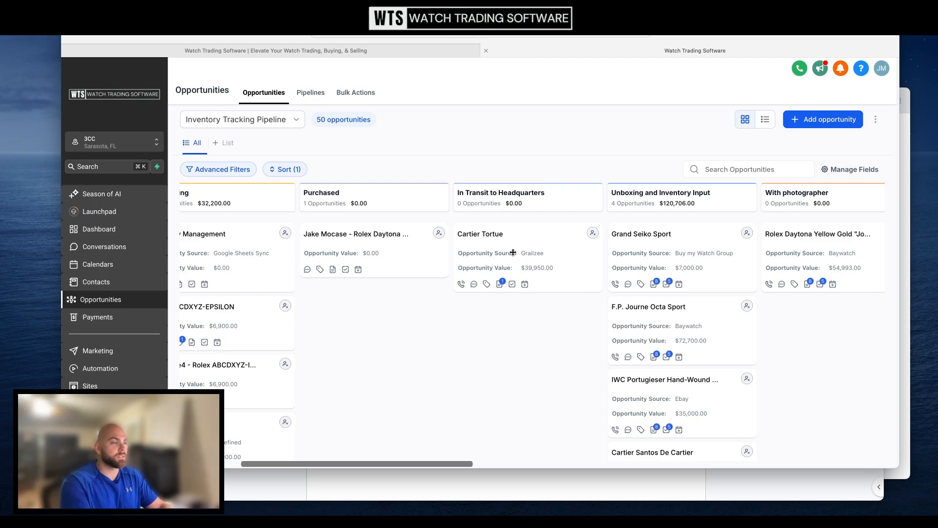
scroll(513, 253, "left", 2)
Step: Review the stages available for the Rolex Daytona Panda opportunity in its edit form without choosing a different one
left_click(434, 339)
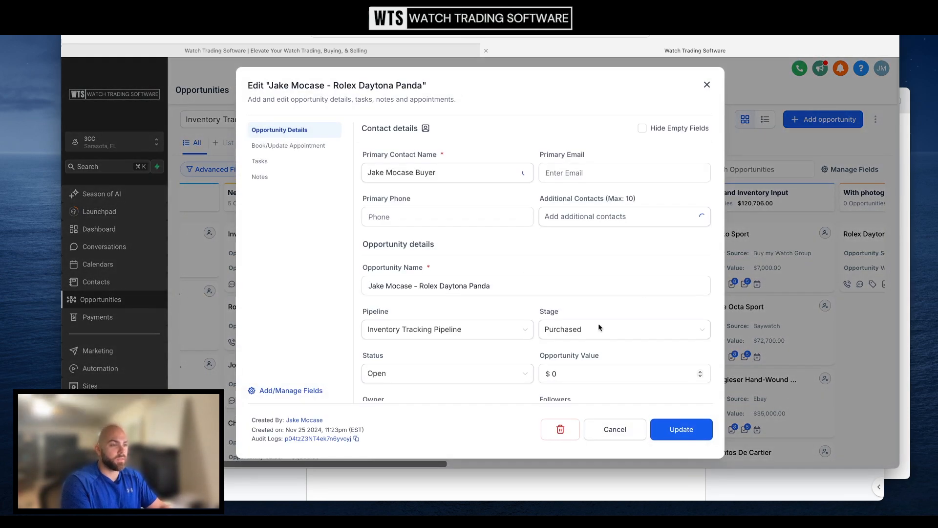
left_click(598, 329)
scroll(602, 293, "down", 3)
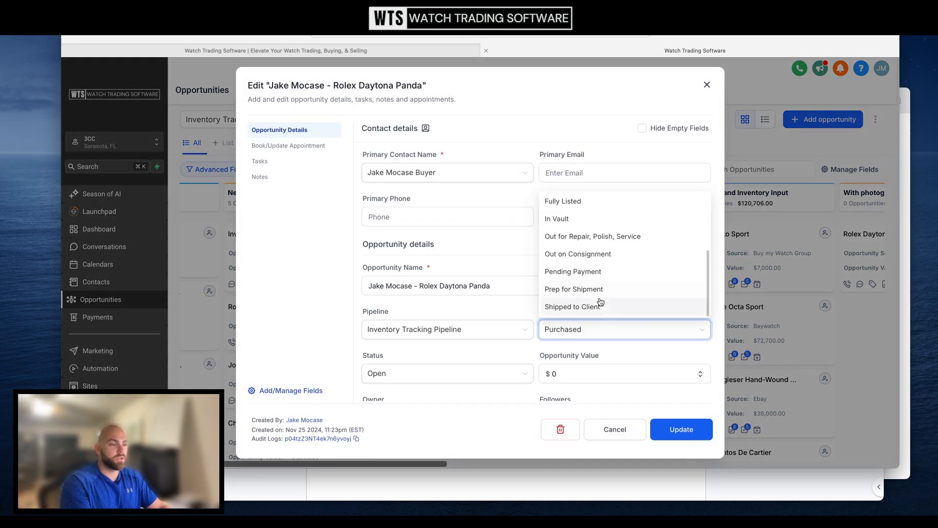
left_click(604, 430)
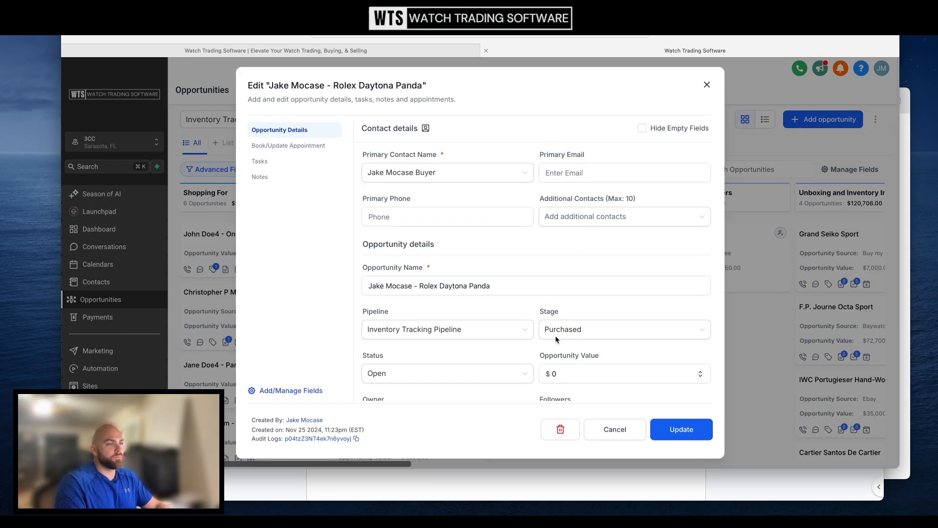
left_click(637, 329)
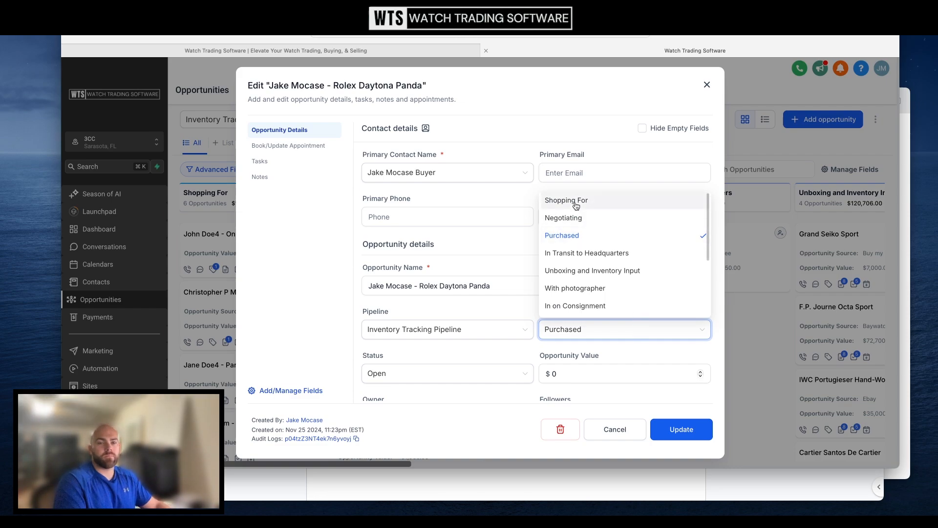
left_click(521, 233)
Step: Transfer the opportunity to the Lead Management Pipeline with the stage Active Lead, save it, and show that pipeline's board
left_click(492, 330)
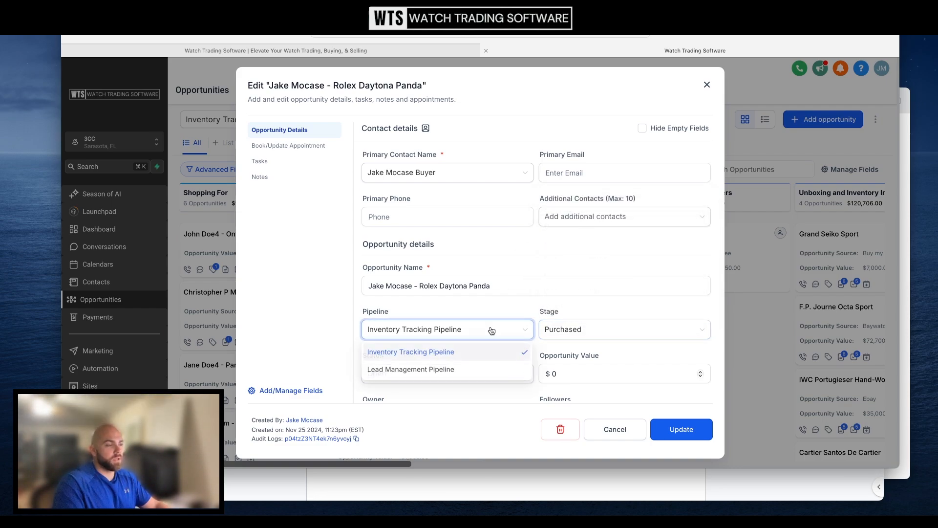
left_click(429, 369)
left_click(563, 336)
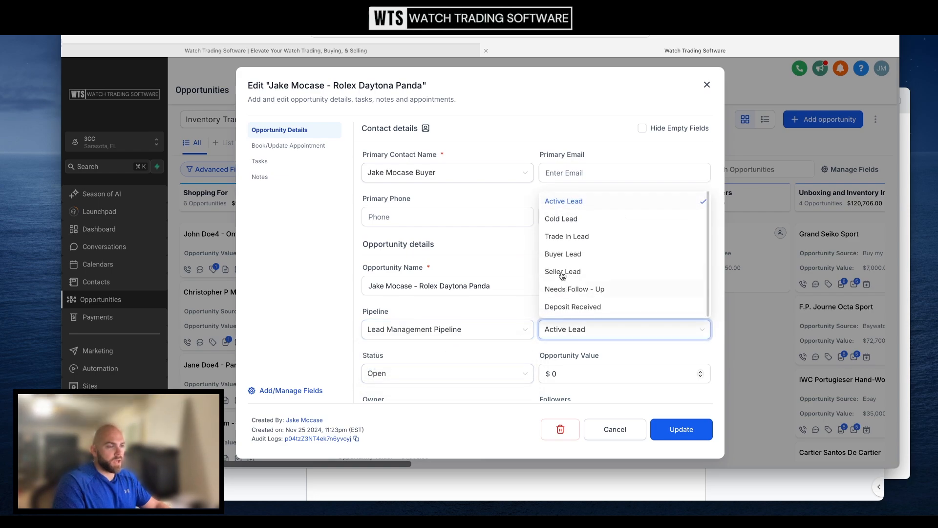
left_click(578, 204)
left_click(681, 429)
left_click(274, 120)
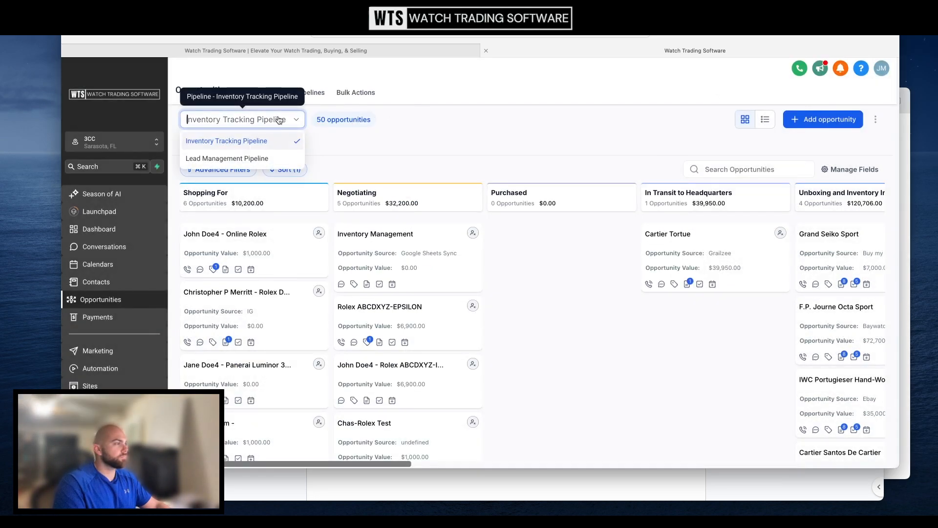
left_click(230, 159)
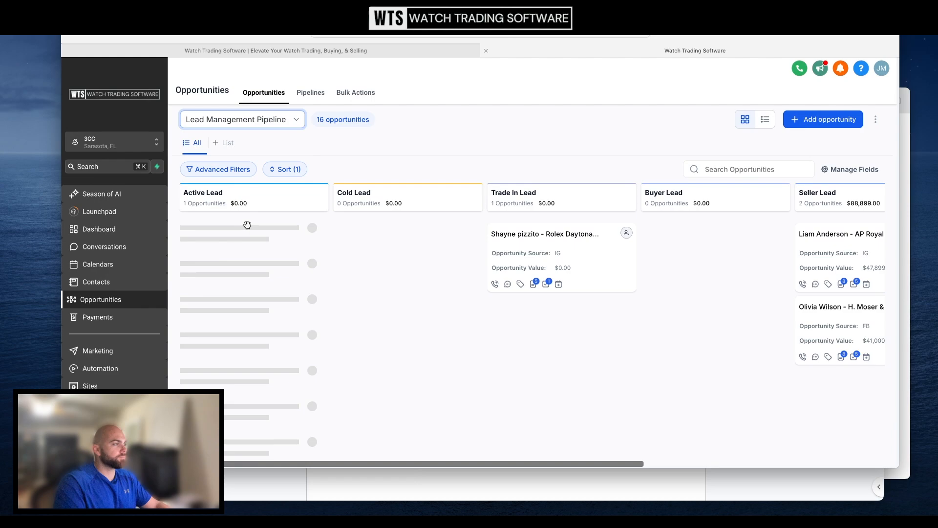
Step: Move the Rolex Daytona Panda opportunity from Active Lead to Cold Lead and look over the Needs Follow - Up stage
left_click_drag(271, 258, 392, 264)
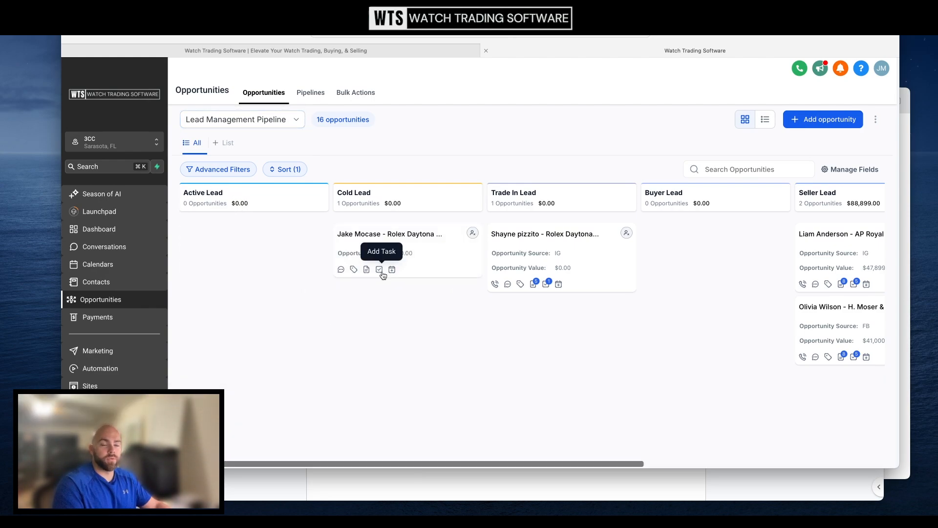
scroll(668, 287, "right", 6)
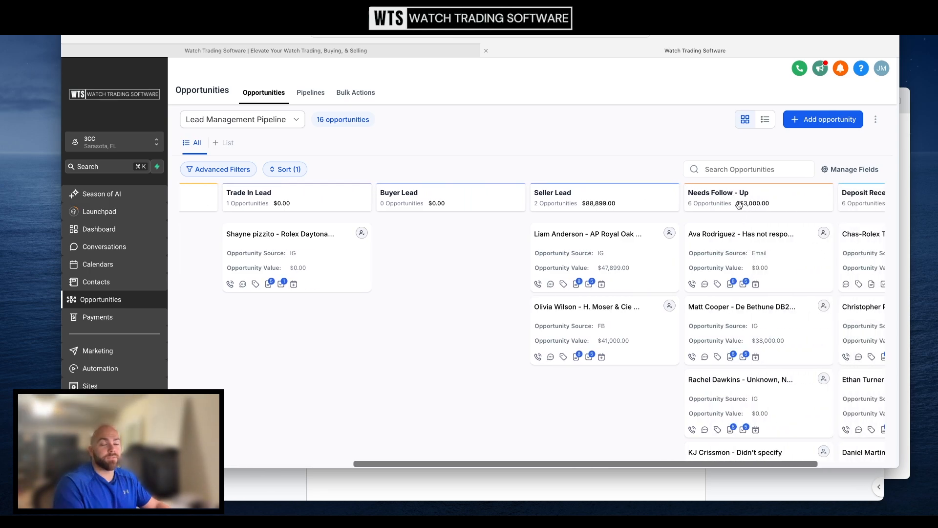
scroll(747, 254, "down", 5)
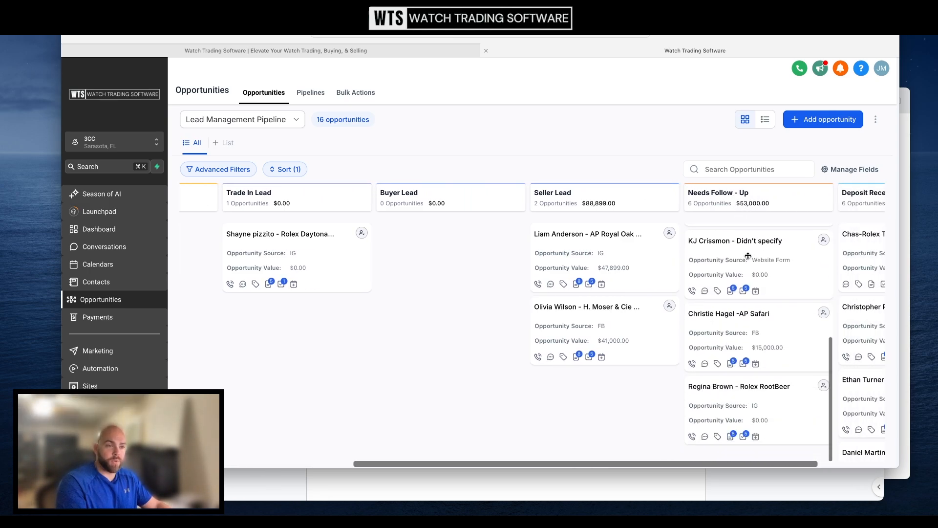
scroll(748, 256, "left", 1)
scroll(748, 256, "left", 6)
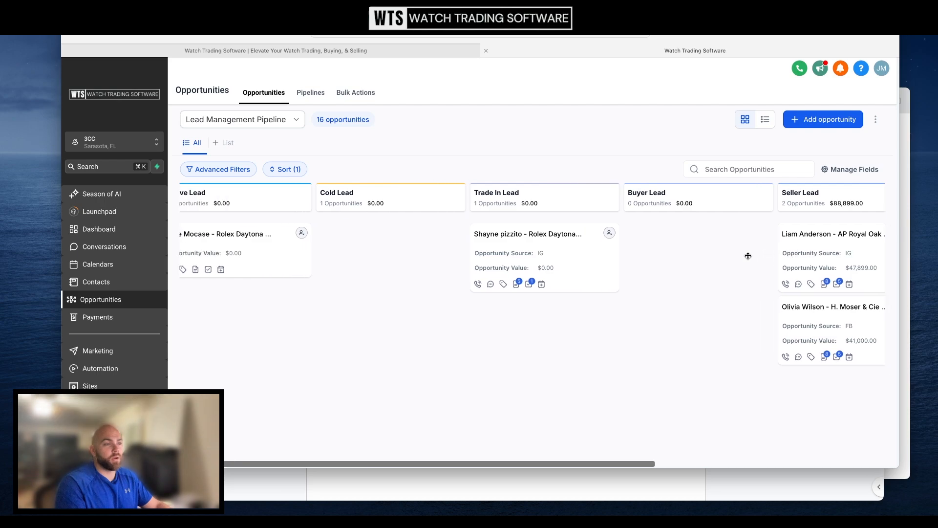